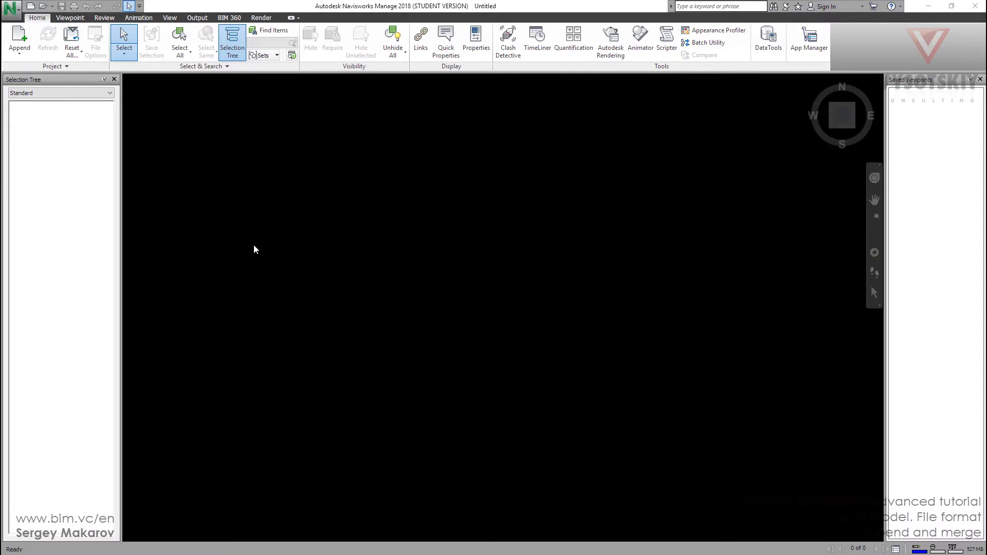
Glance at the Append choices, then bring up the Open dialog on folder 1's VC_ARCH_1 files
click(27, 55)
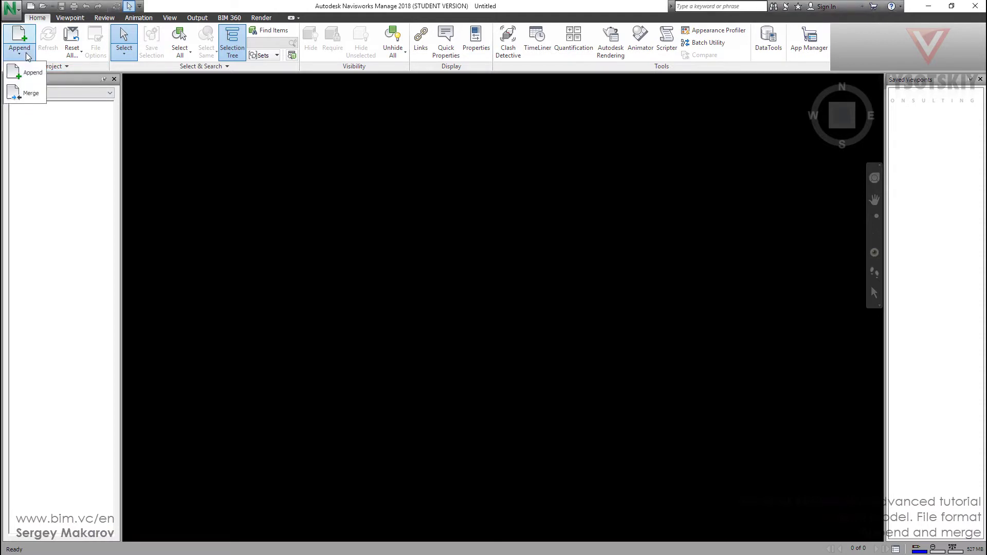
click(29, 95)
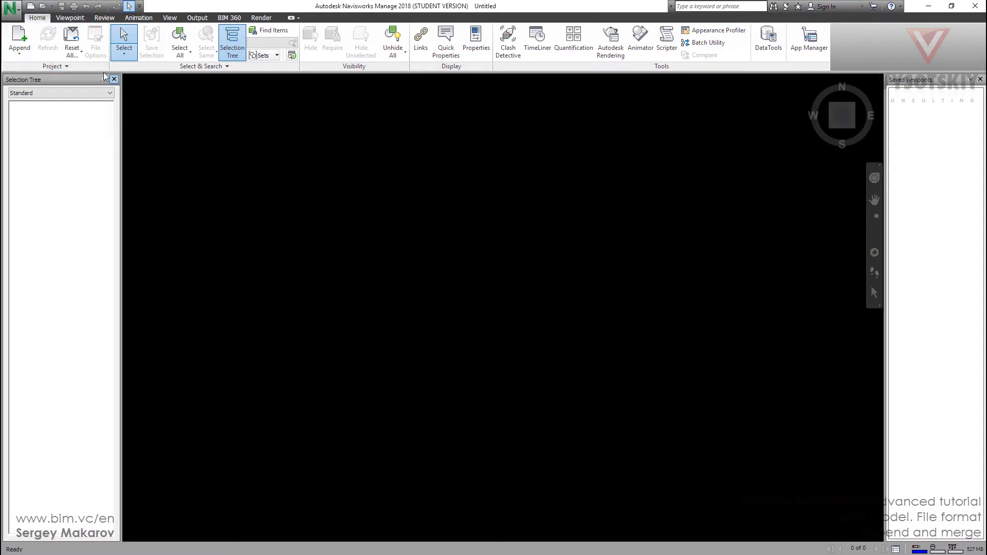
click(43, 7)
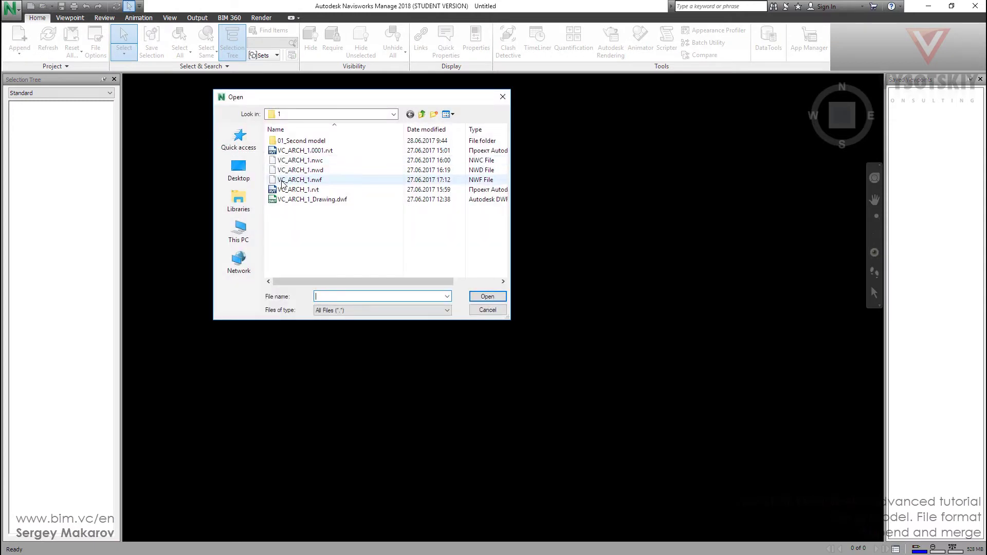
Open VC_ARCH_1.nwf, then zoom out and orbit to an overhead view of the site
click(317, 181)
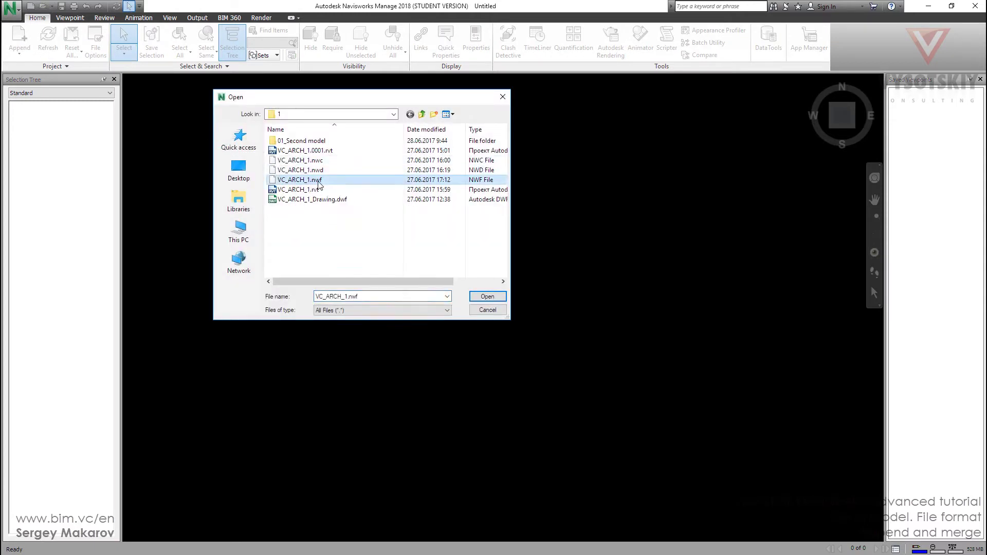
click(487, 297)
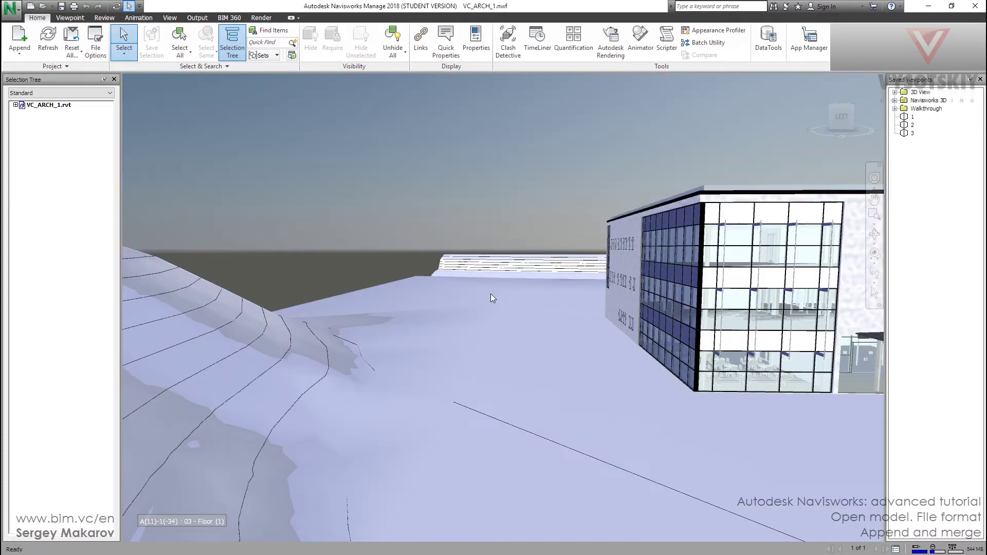
scroll(491, 297, down, 6)
shift+middle_drag(490, 297, 576, 308)
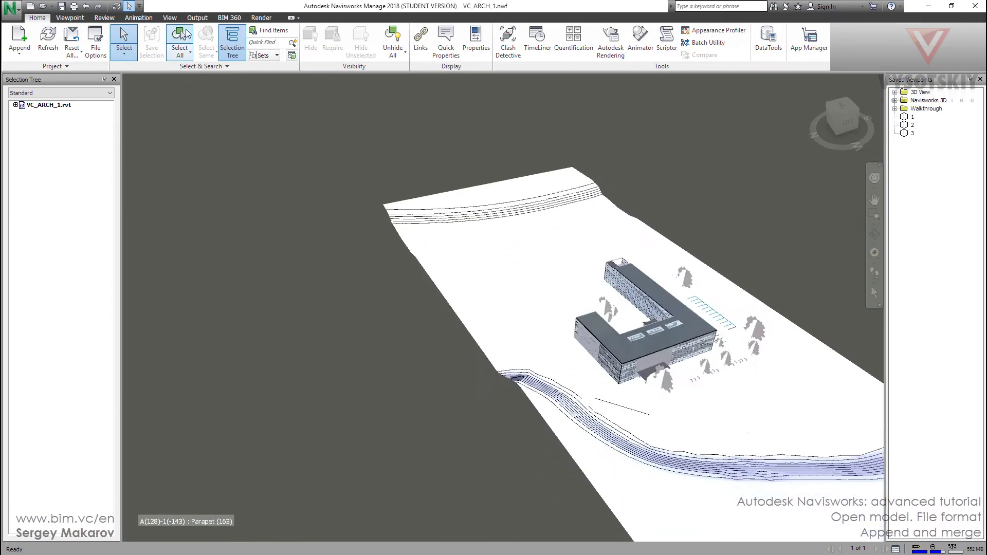
Publish the model as NWD from the Output tab, leaving all publish fields blank
click(198, 17)
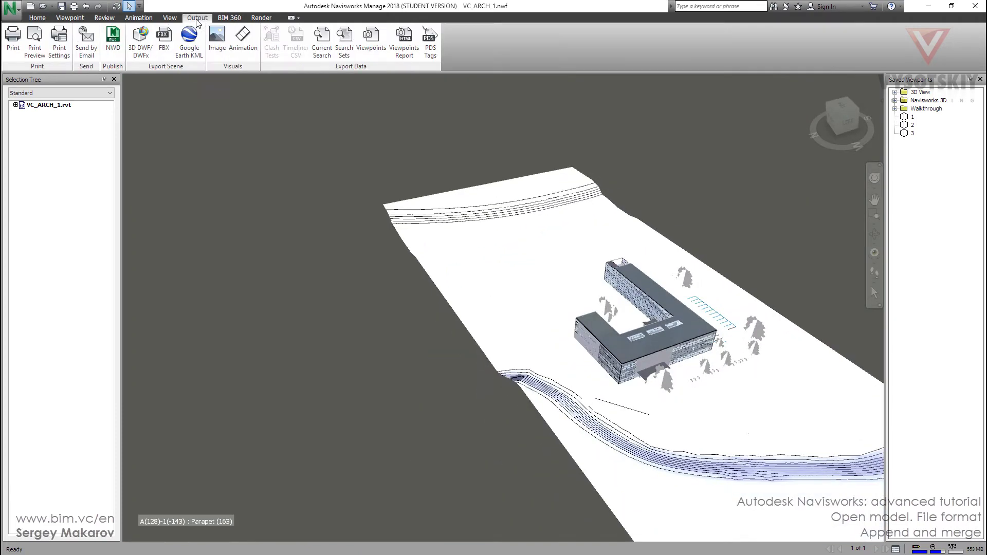
click(113, 41)
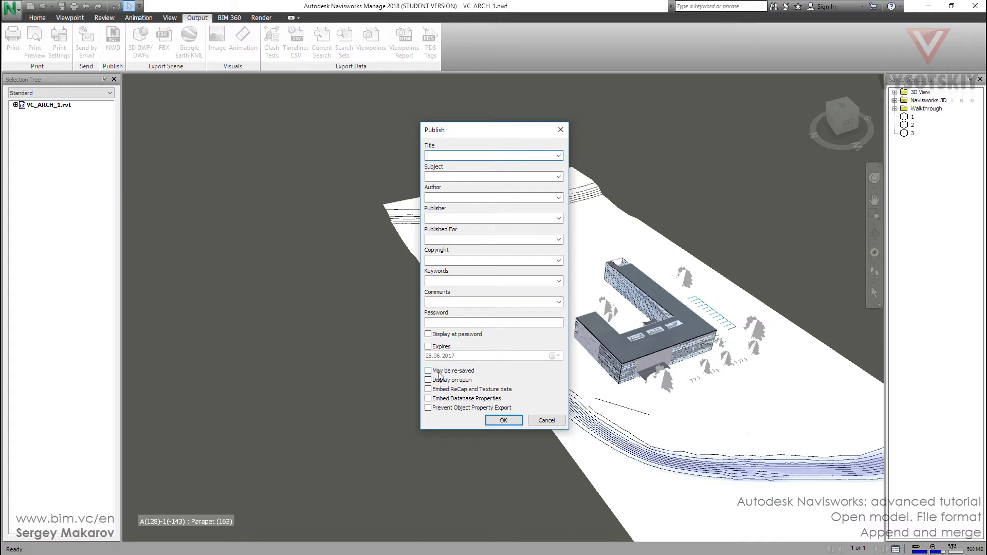
click(504, 420)
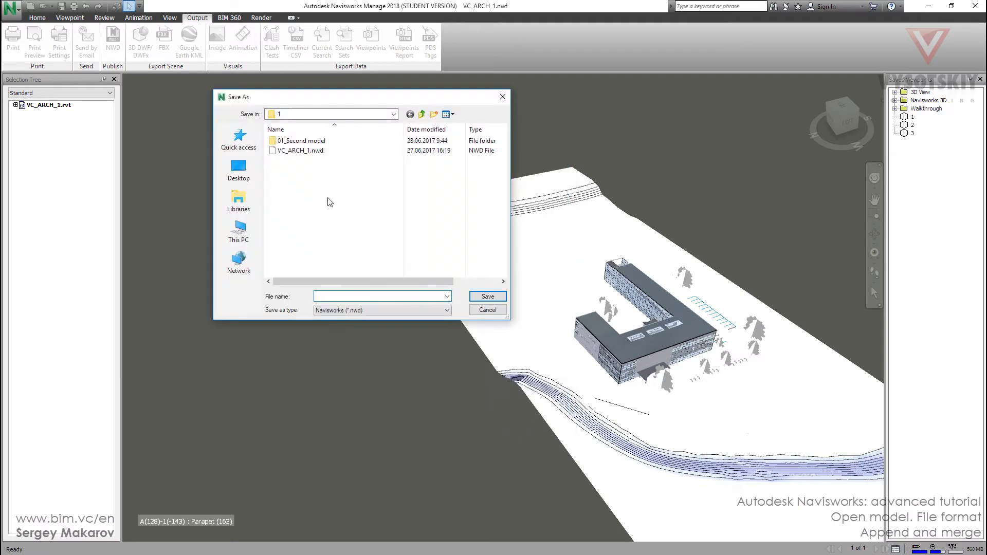
Create a '02 nwd nwf' folder in folder 1 and save the published model there as 1.nwd
right_click(328, 196)
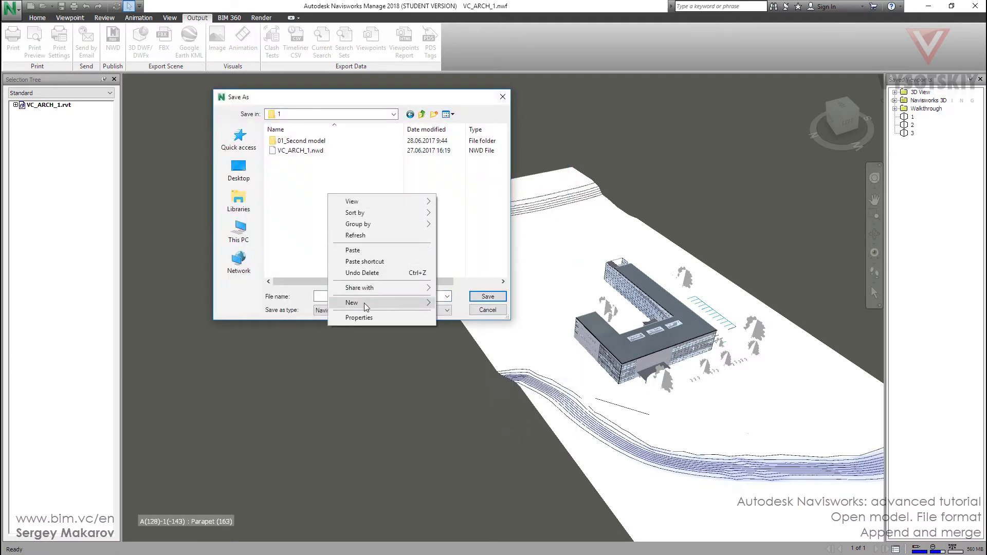
mouse_move(365, 303)
click(452, 304)
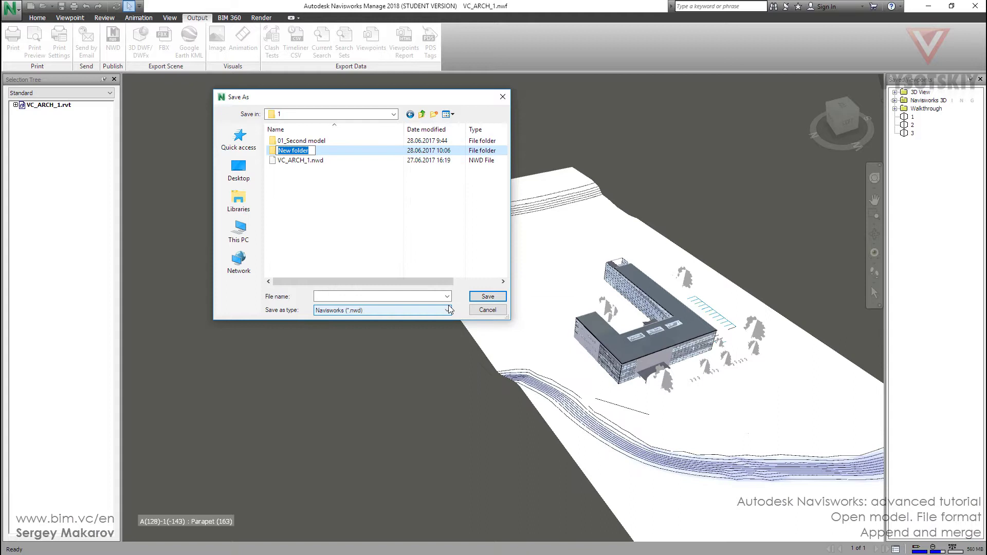
text(т)
text( nwd)
text( nwf)
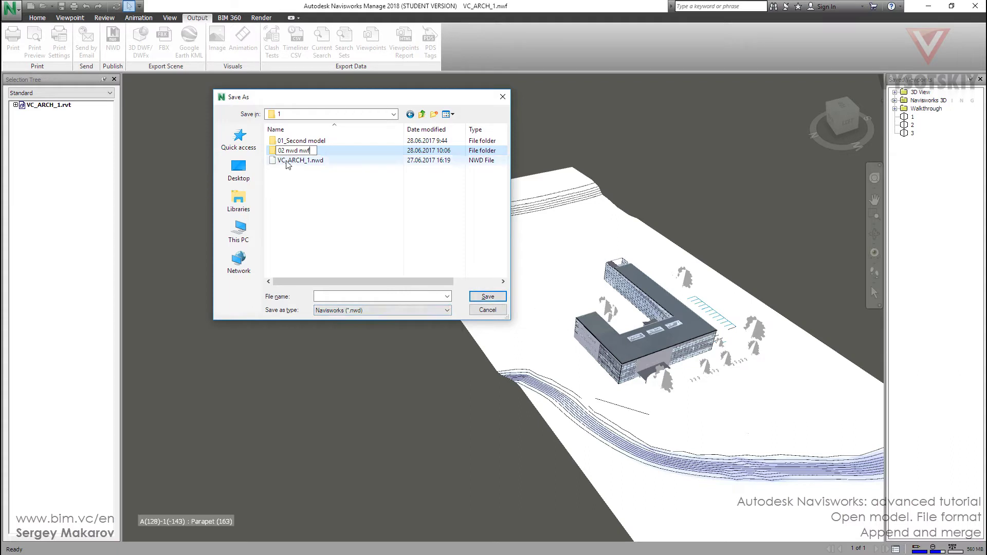
double_click(276, 151)
click(327, 297)
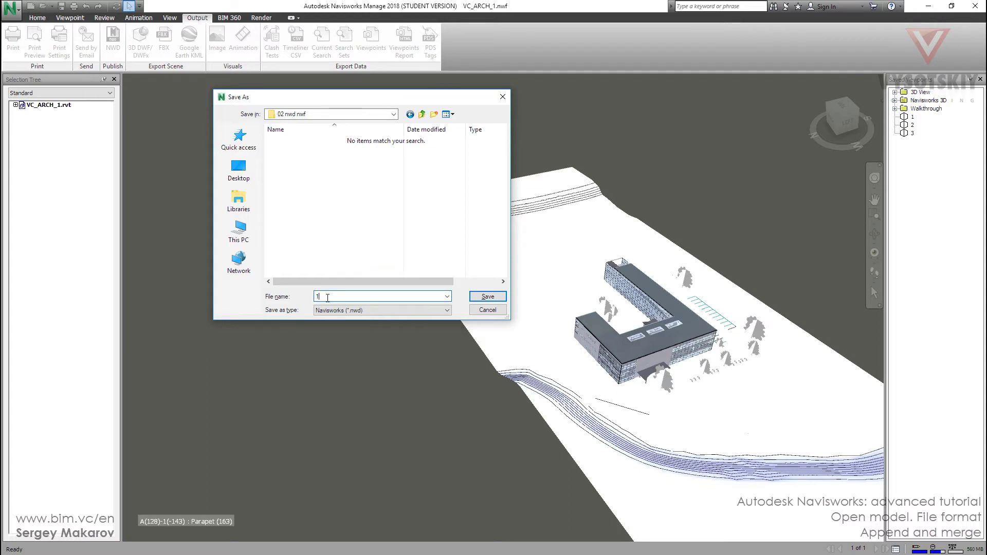
text(1)
click(488, 297)
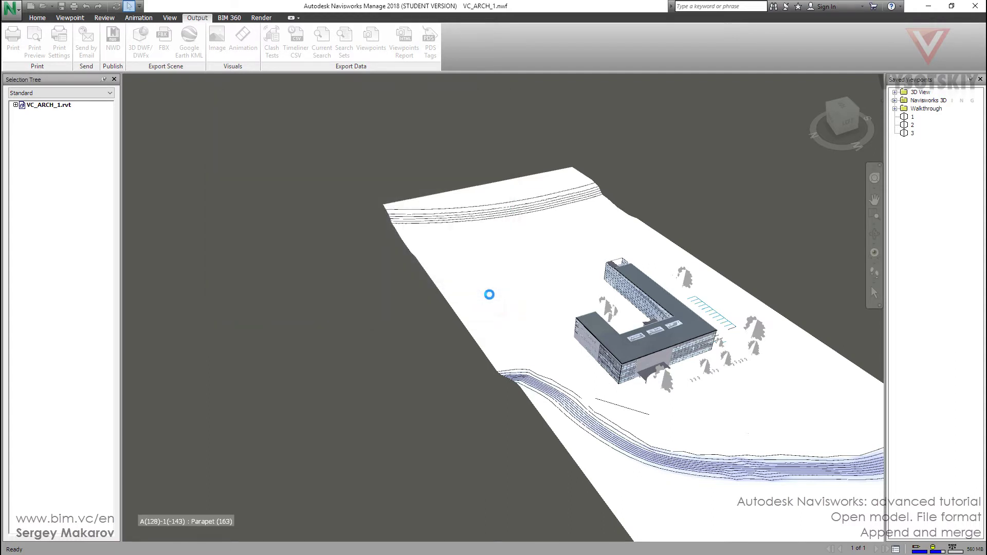
Start a new file and open 1.nwd from the 02 nwd nwf folder
click(31, 7)
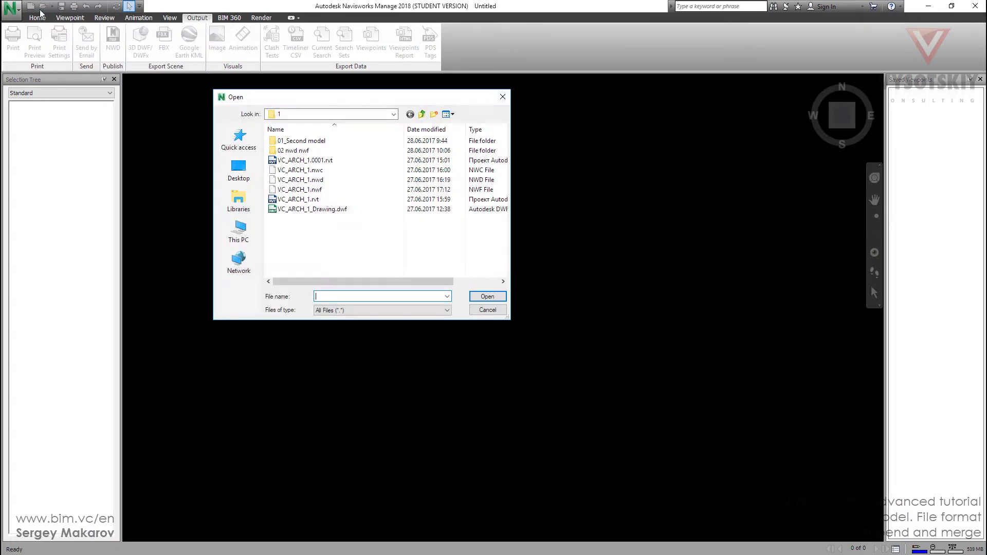
double_click(292, 150)
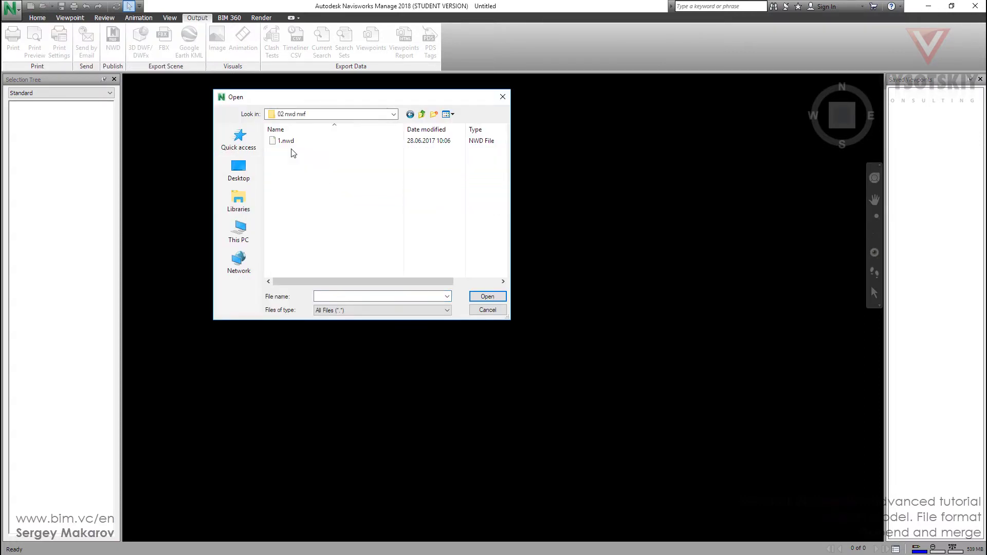
click(291, 142)
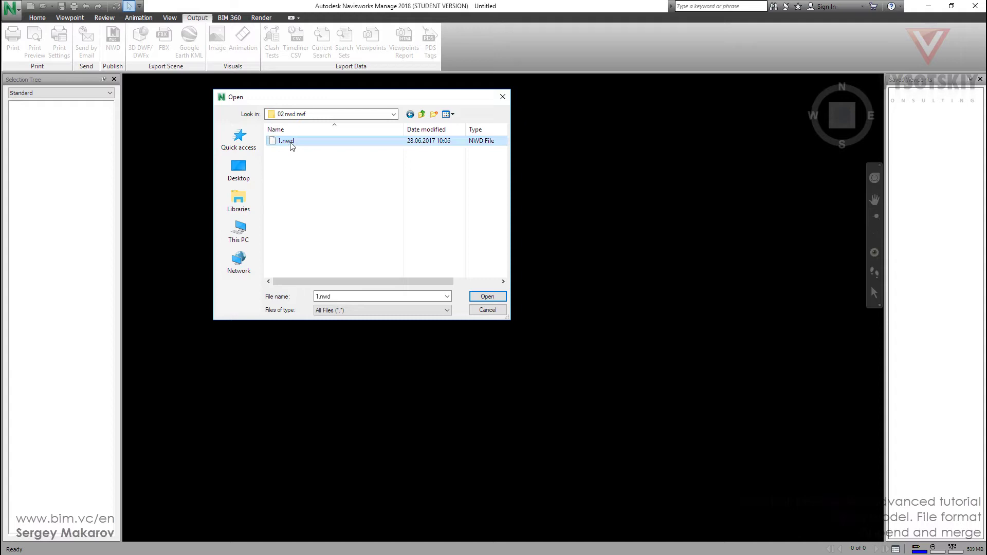
click(487, 297)
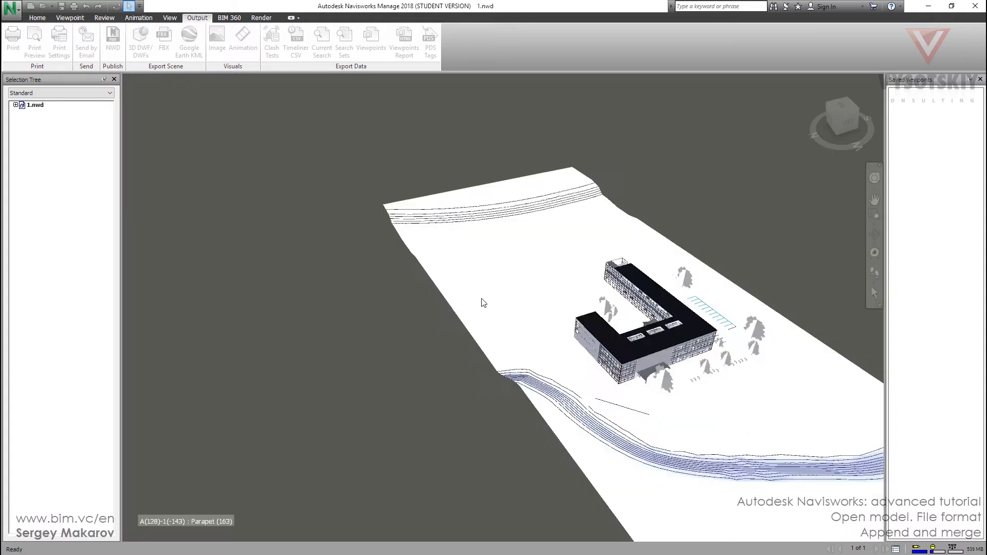
Select all the original saved viewpoints and delete them
mouse_move(484, 303)
shift+middle_down()
mouse_move(533, 331)
mouse_move(743, 307)
shift+middle_up()
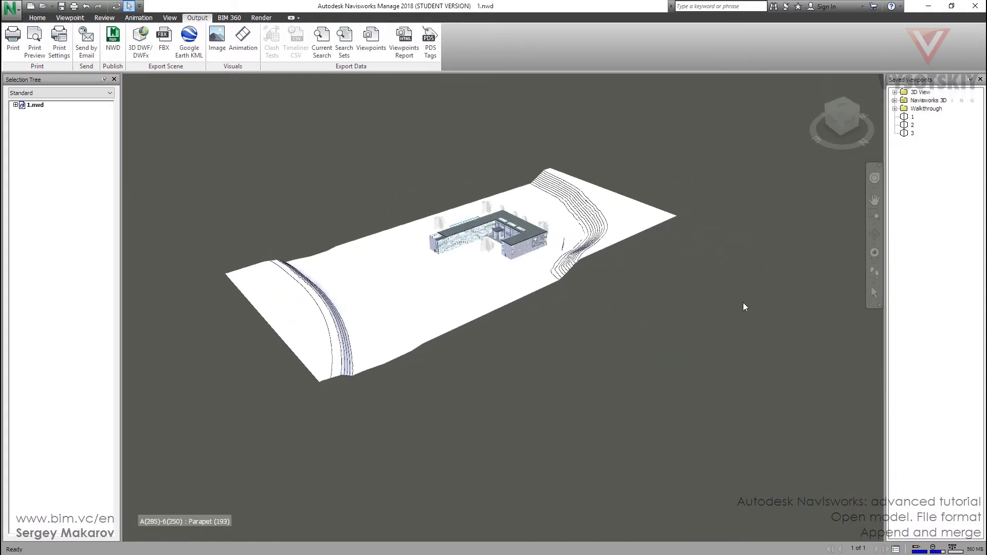
click(912, 133)
shift+click(917, 92)
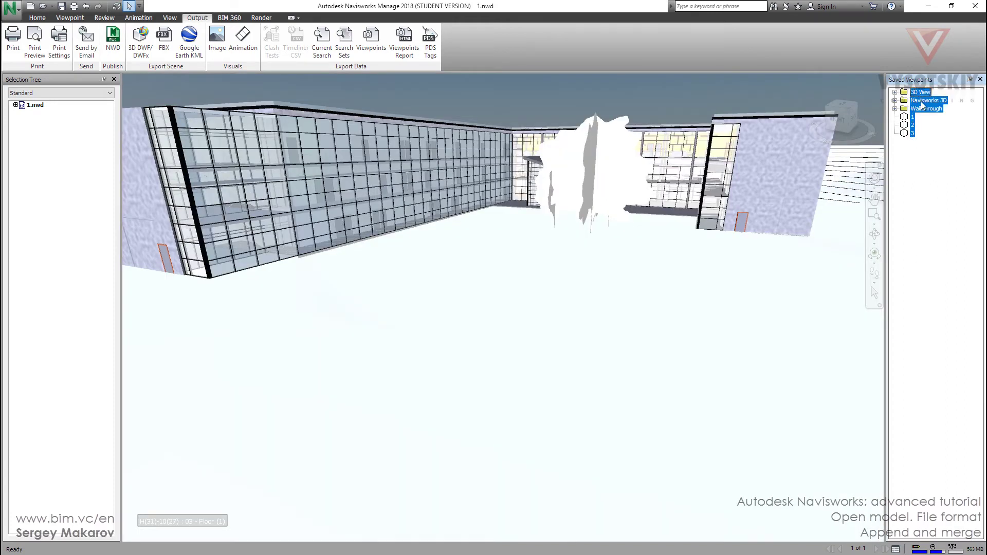
key(Delete)
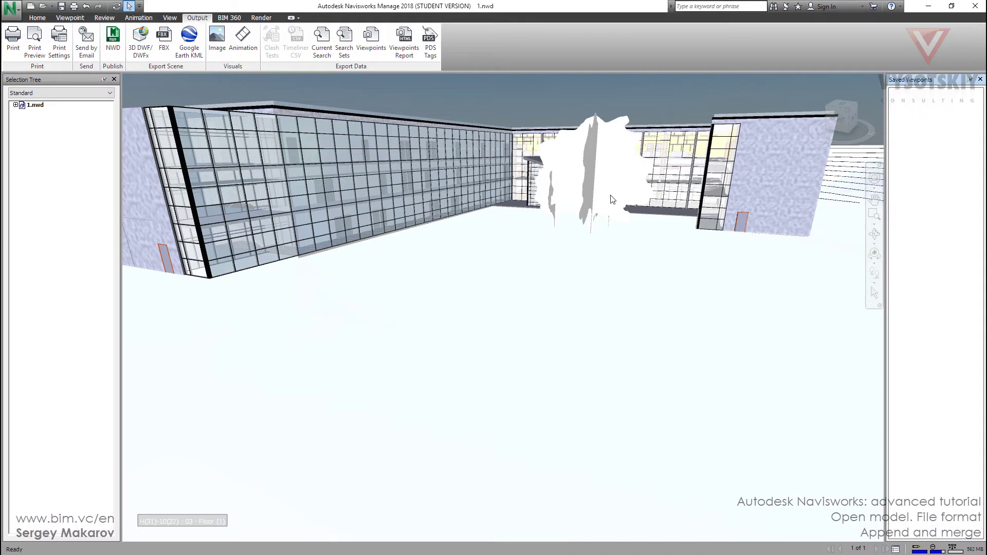
Orbit to an aerial view of the building and save it as viewpoint 1
shift+middle_drag(683, 194, 568, 318)
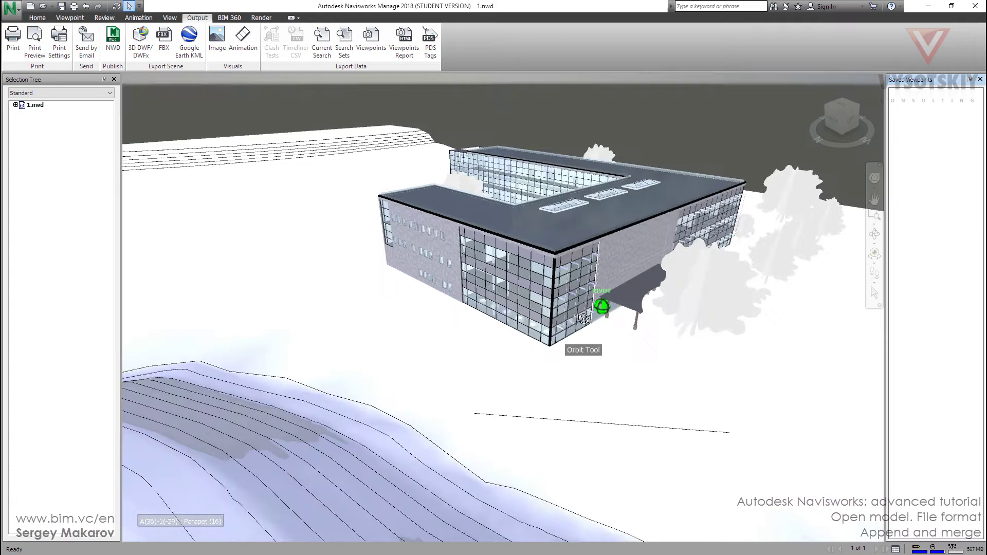
click(70, 18)
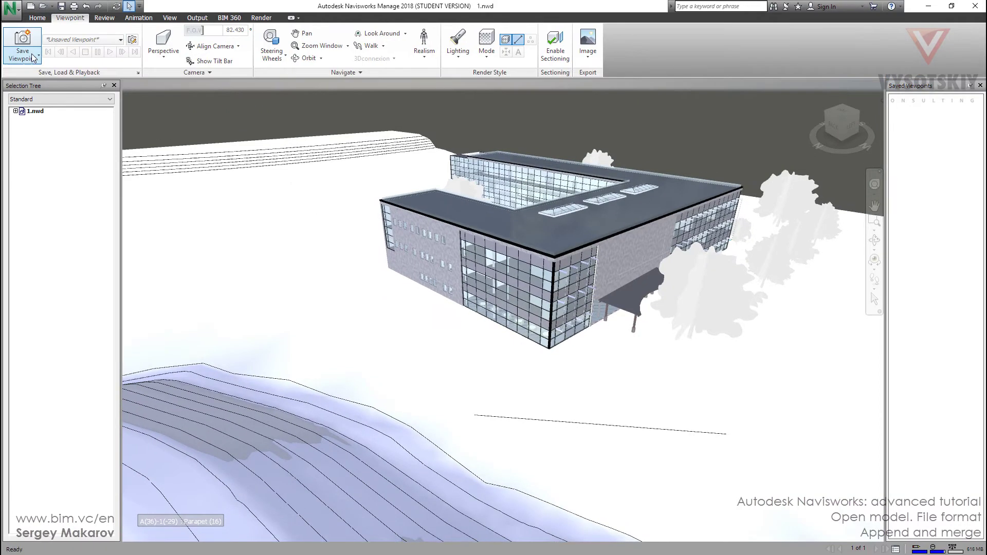
click(30, 60)
click(34, 78)
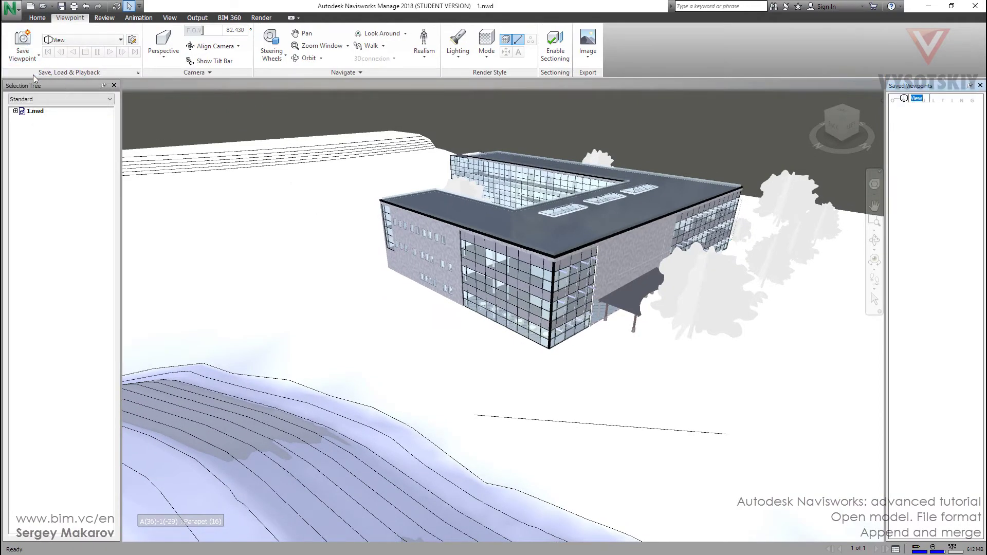
text(1)
key(Return)
Save the file as 1.nwf in the 02 nwd nwf folder
click(61, 7)
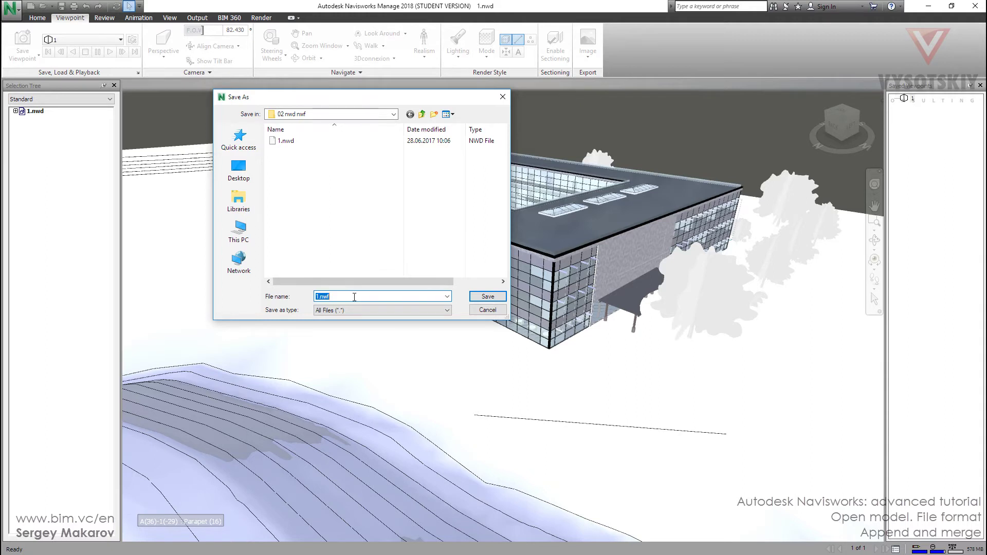
click(487, 296)
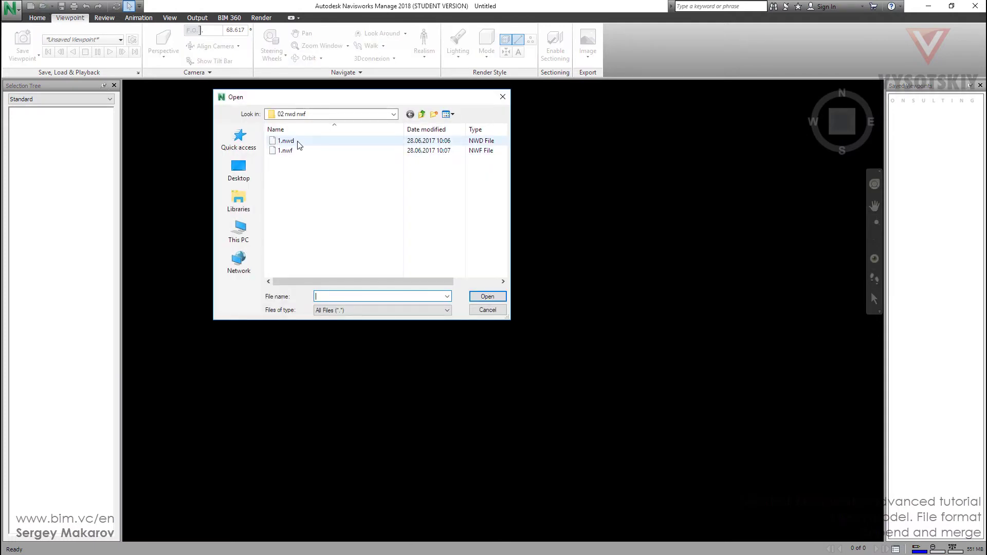
Open 1.nwd and expand its Navisworks 3D viewpoint folder
click(300, 142)
click(486, 296)
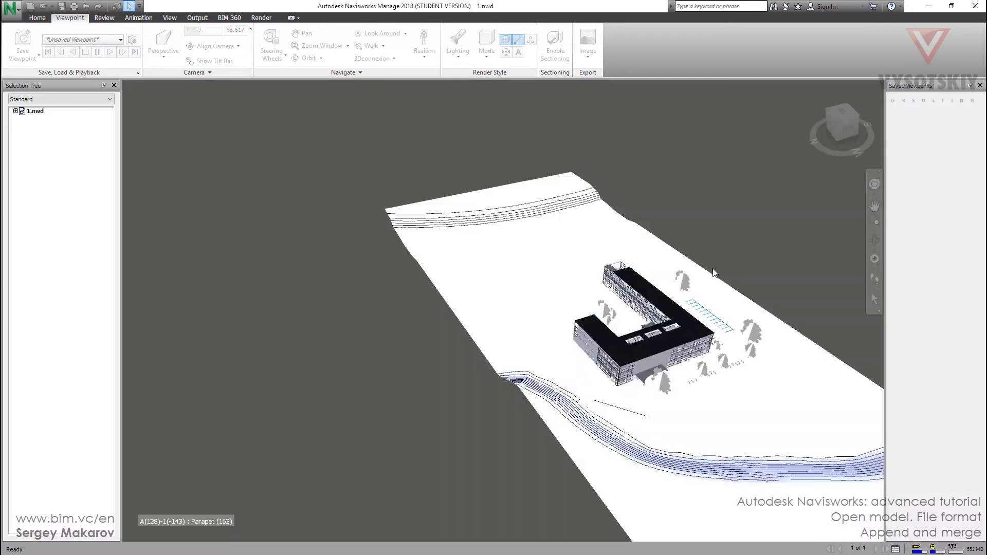
click(923, 106)
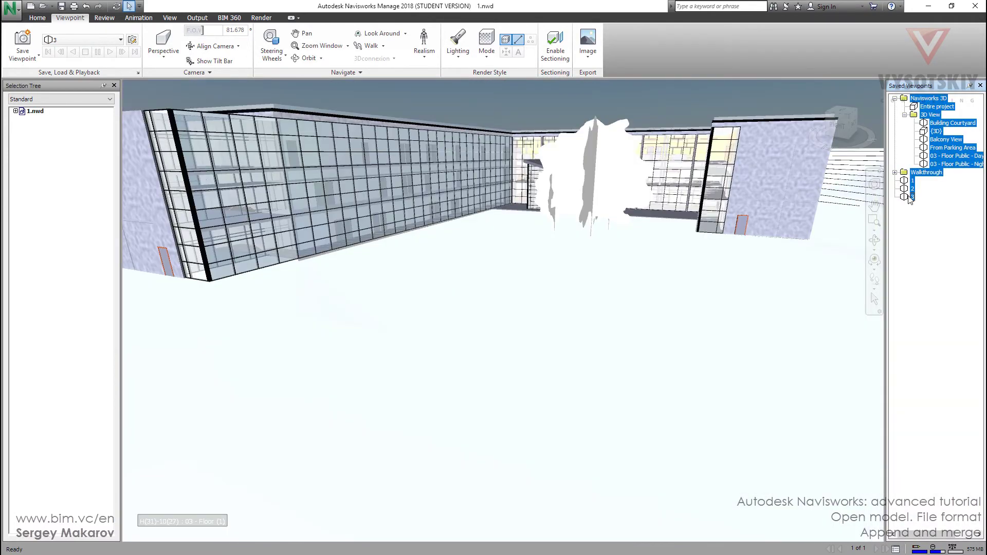
Orbit to a top-down view, save it as viewpoint 2, then zoom out and pan away
shift+middle_drag(686, 234, 455, 258)
click(22, 57)
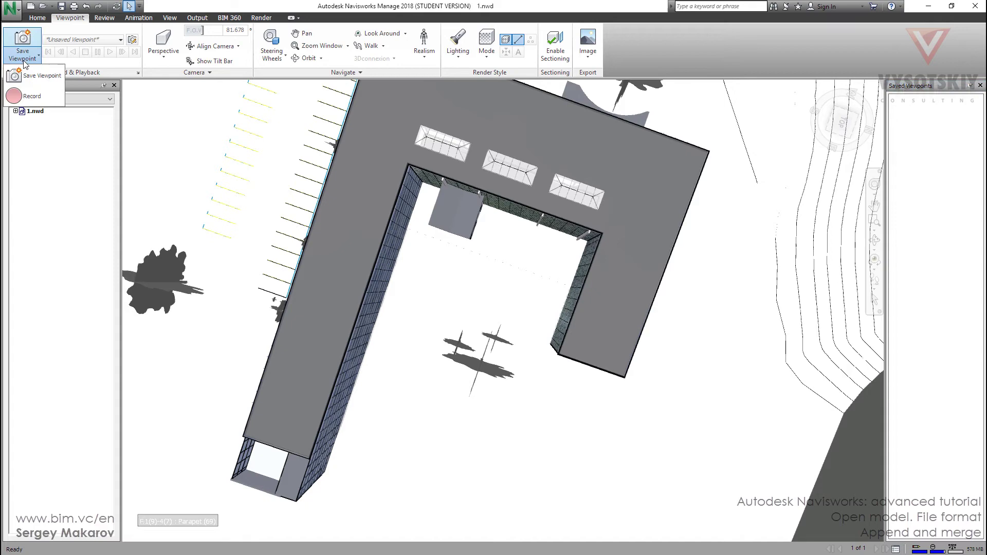
click(28, 77)
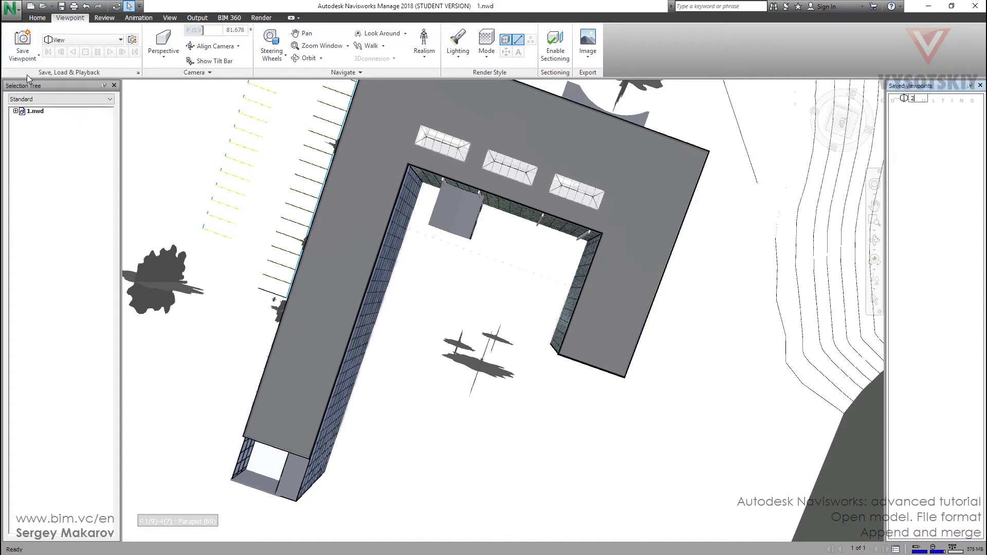
text(2)
click(715, 289)
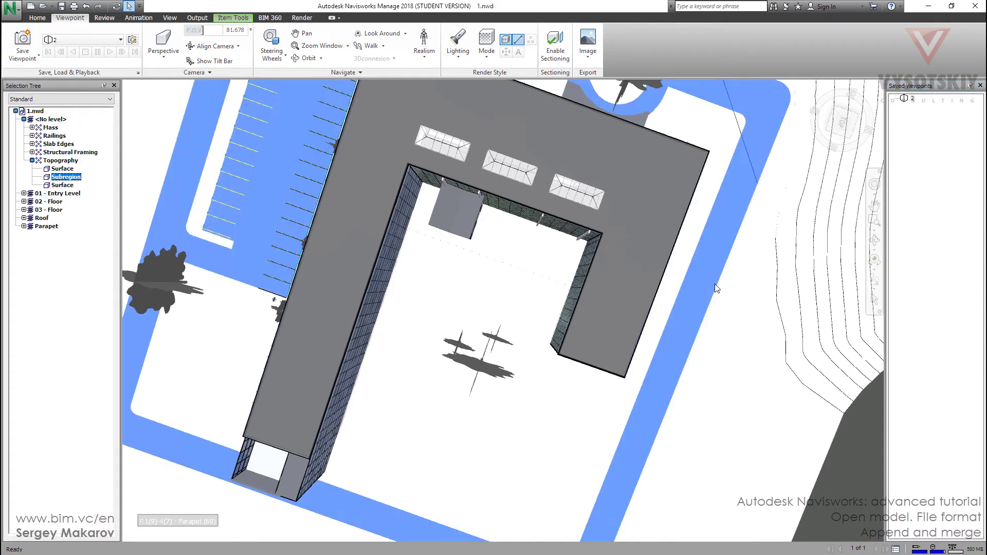
scroll(712, 272, down, 5)
middle_drag(634, 246, 536, 266)
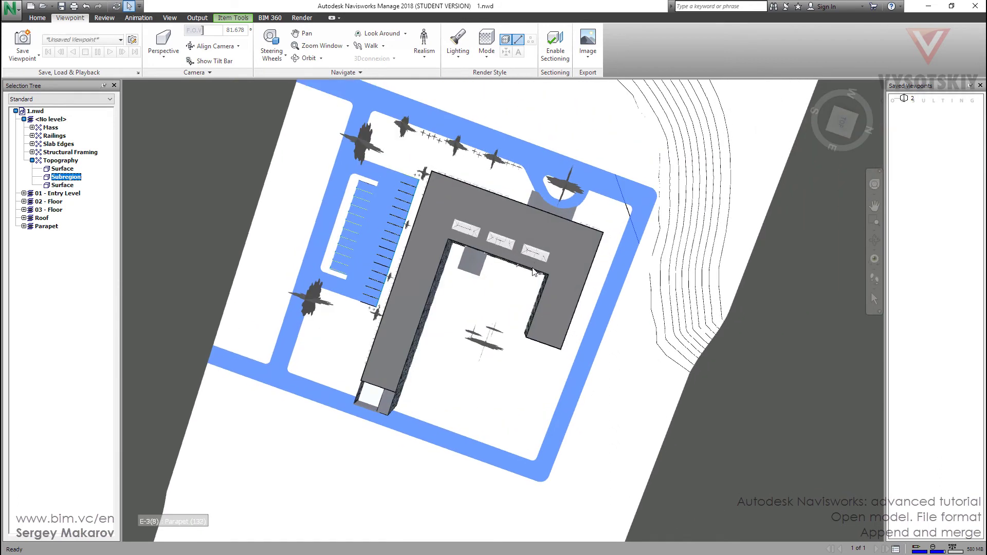
Save the project with viewpoint 2 under the name 2.nwf
click(62, 7)
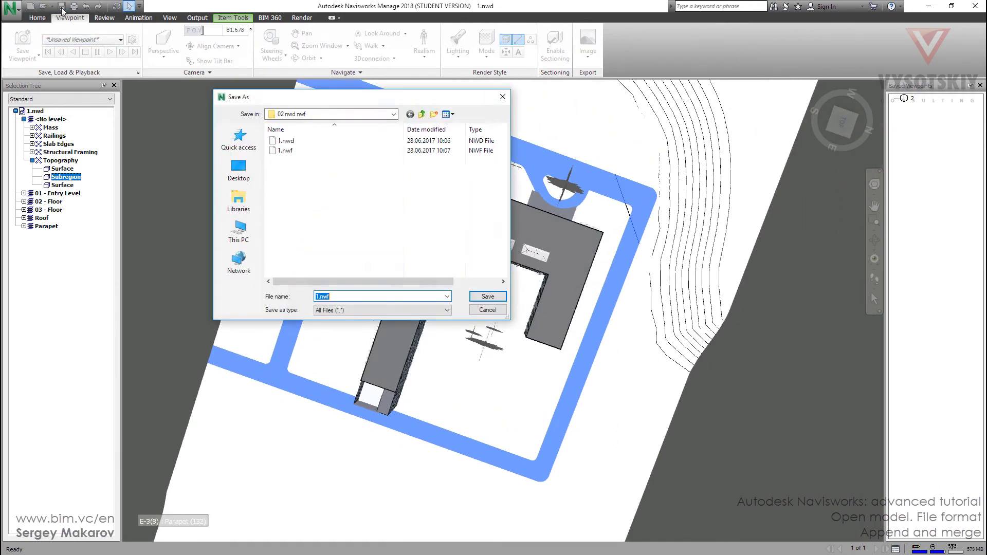
text(2.nwf)
key(Return)
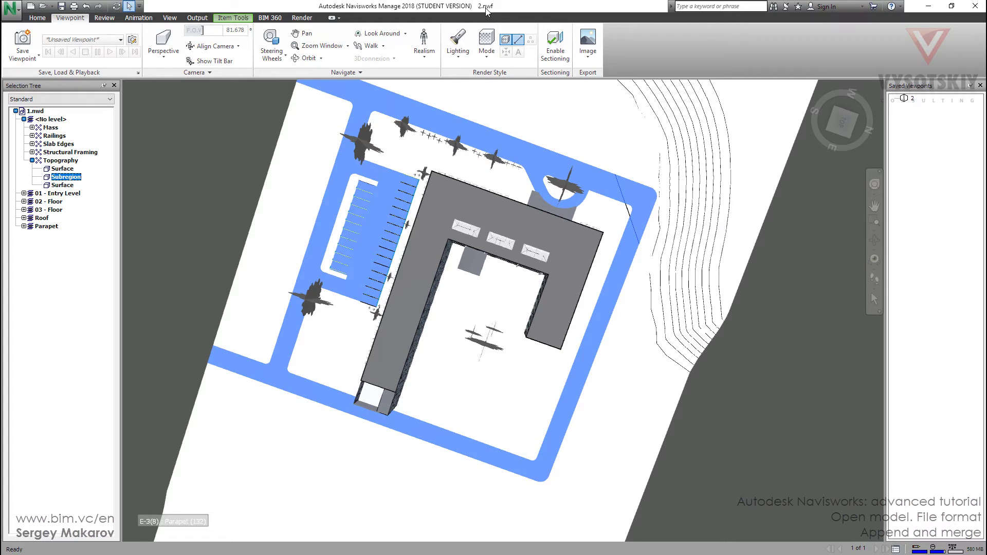
Check the Append and Merge choices on the Home tab, then start a new empty file
click(37, 17)
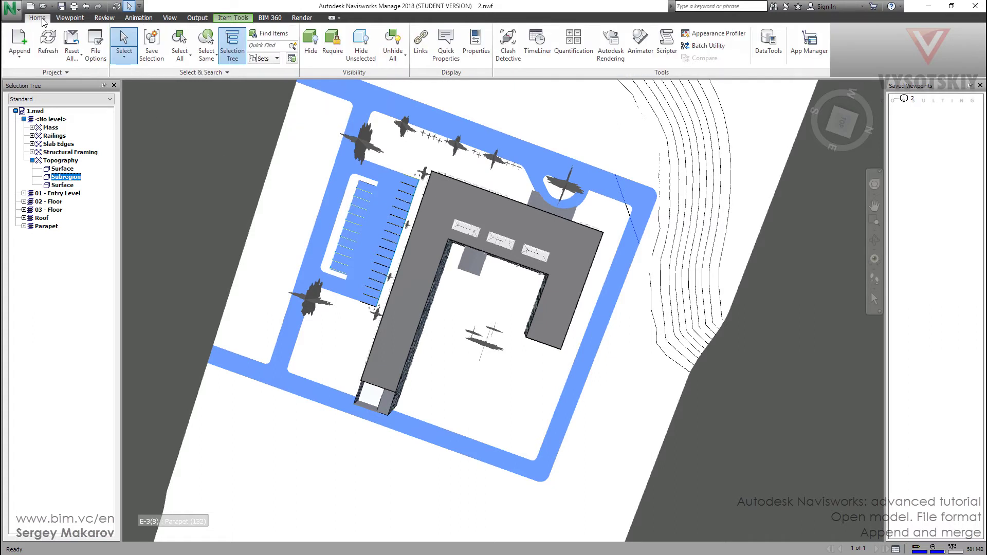
click(23, 60)
click(23, 61)
click(31, 7)
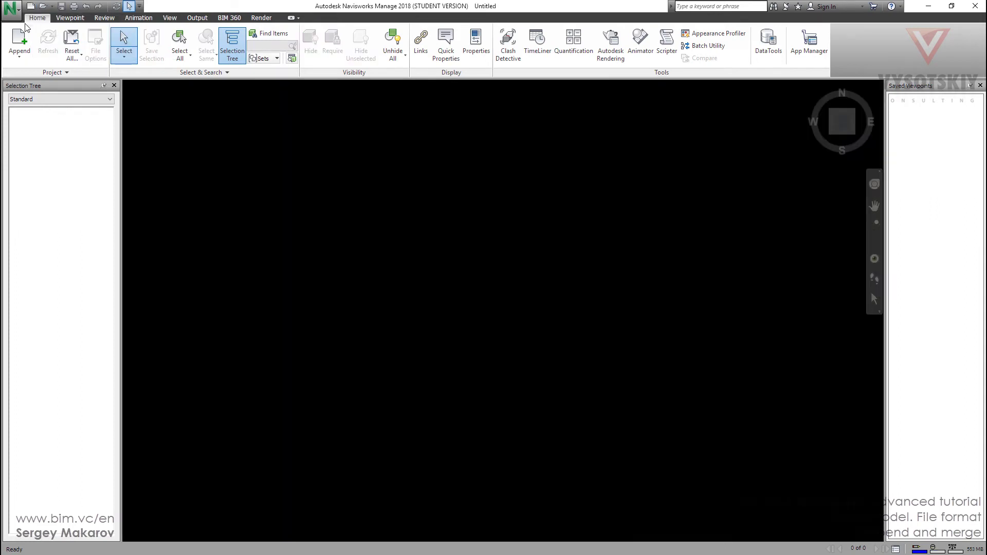
Append 1.nwf into the new file and select its saved viewpoint 1
click(20, 40)
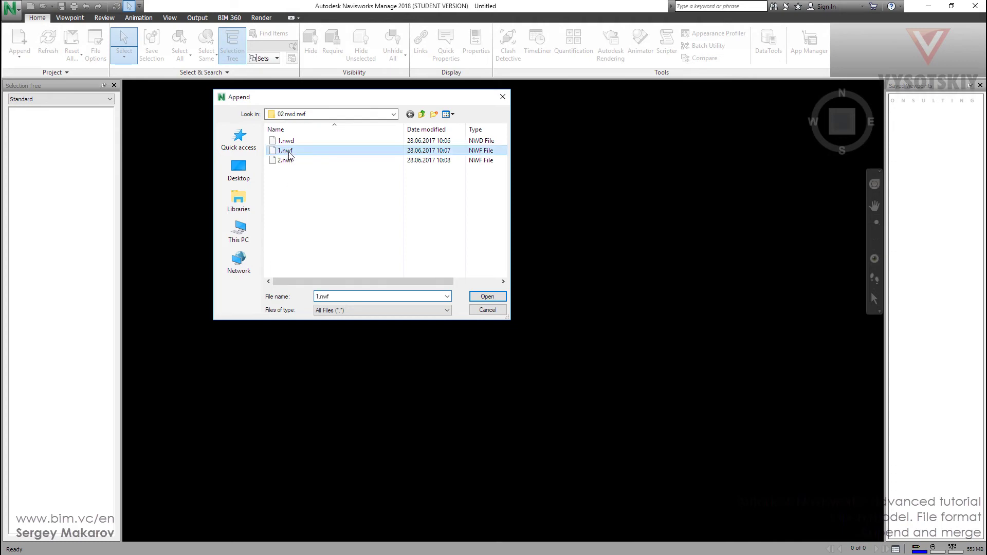
click(487, 297)
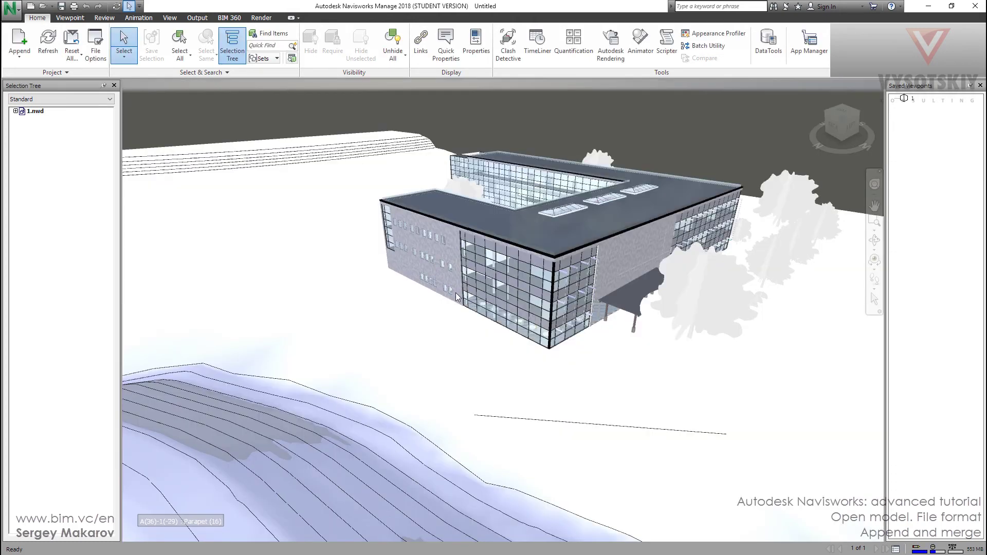
click(905, 99)
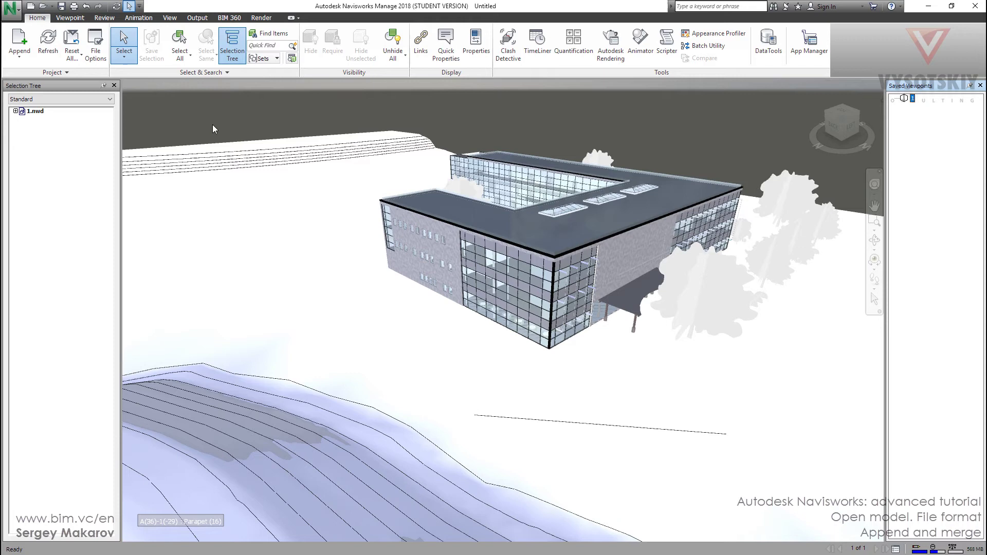
Append 2.nwf to the current scene as a second model
click(20, 43)
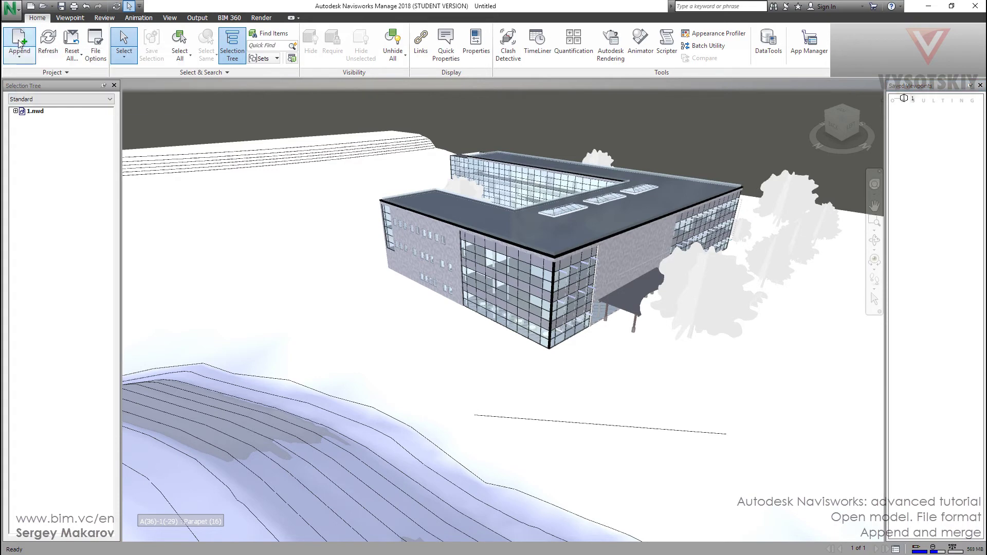
click(285, 161)
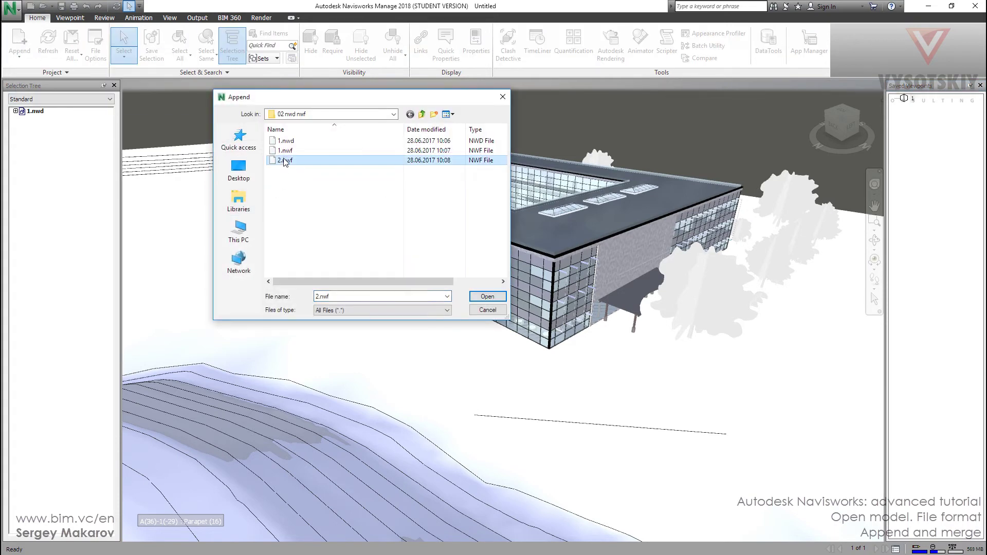
click(488, 298)
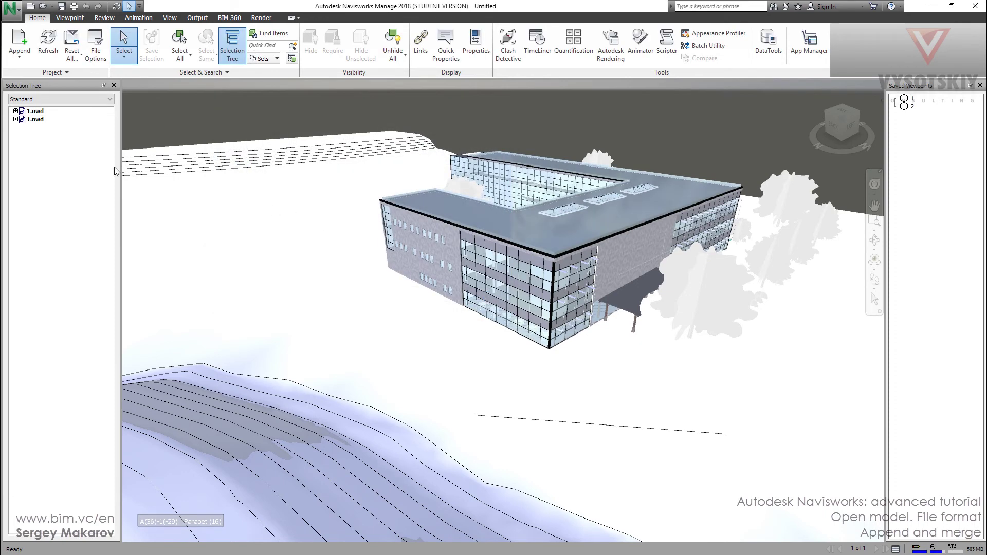
Select the second model entry, compare saved viewpoints 1 and 2, then clear the selection
click(34, 119)
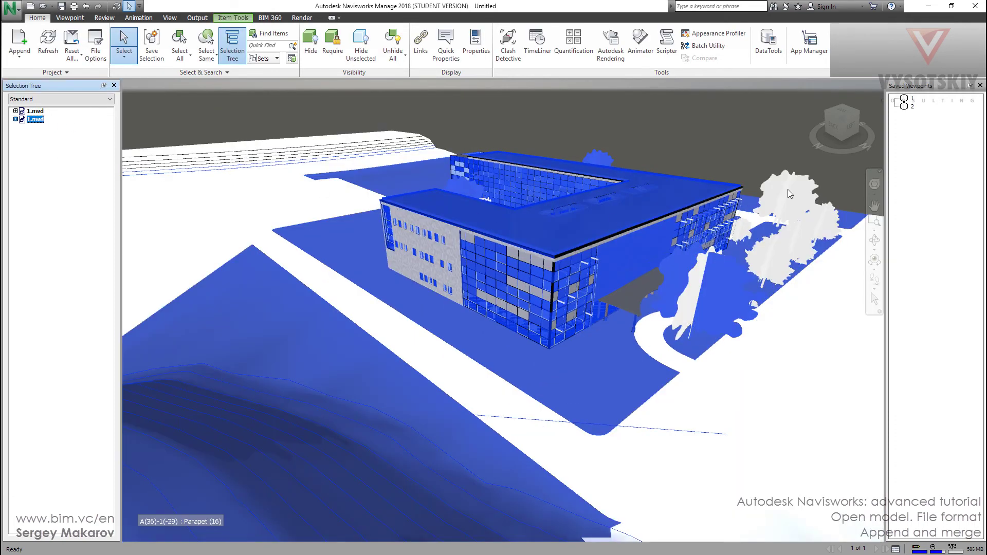
click(911, 106)
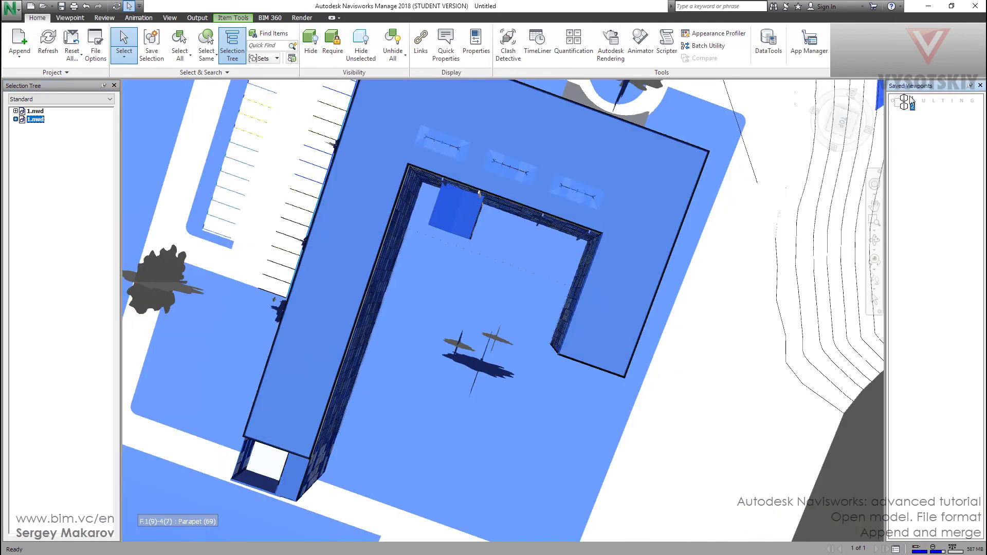
click(912, 99)
click(909, 107)
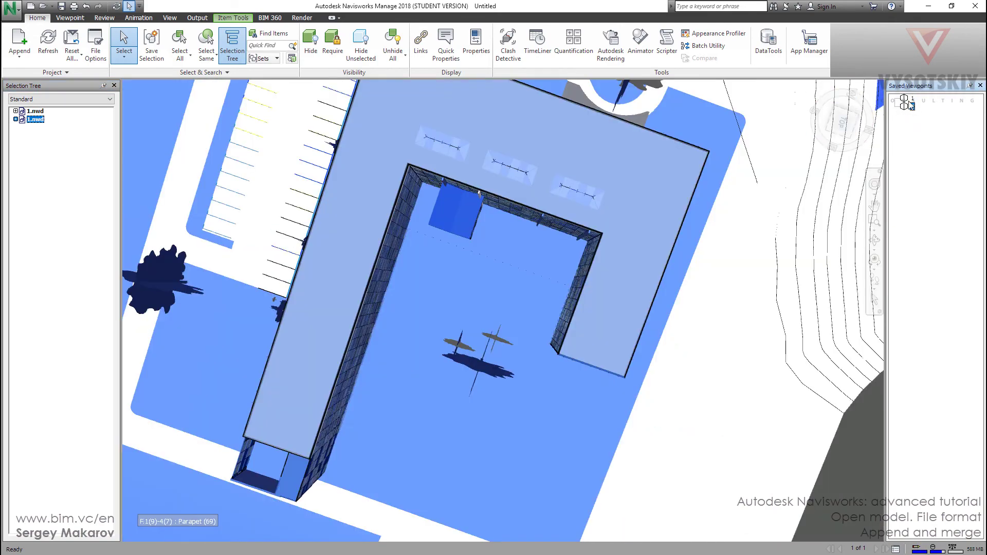
click(906, 99)
click(687, 148)
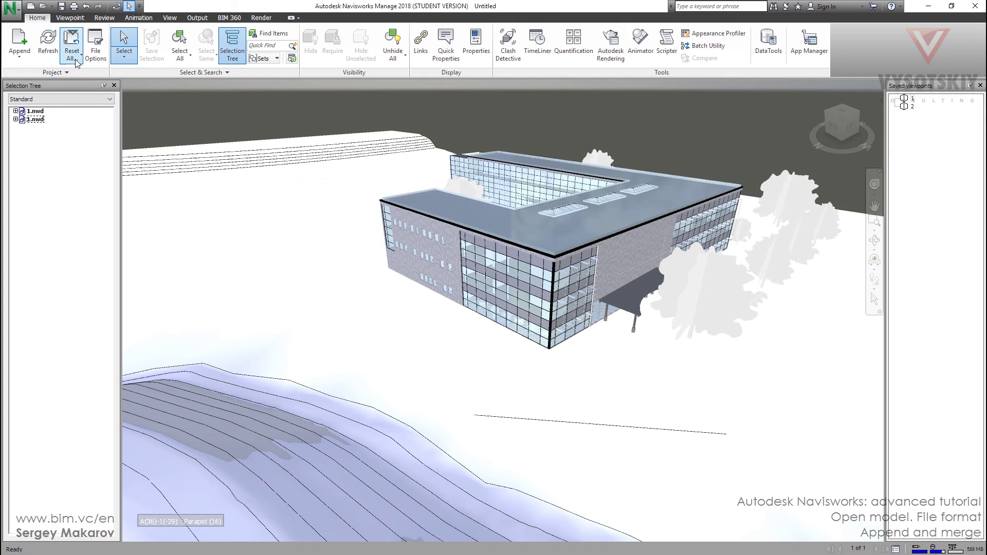
Start a new file without saving the changes, then append 1.nwf into it
click(31, 7)
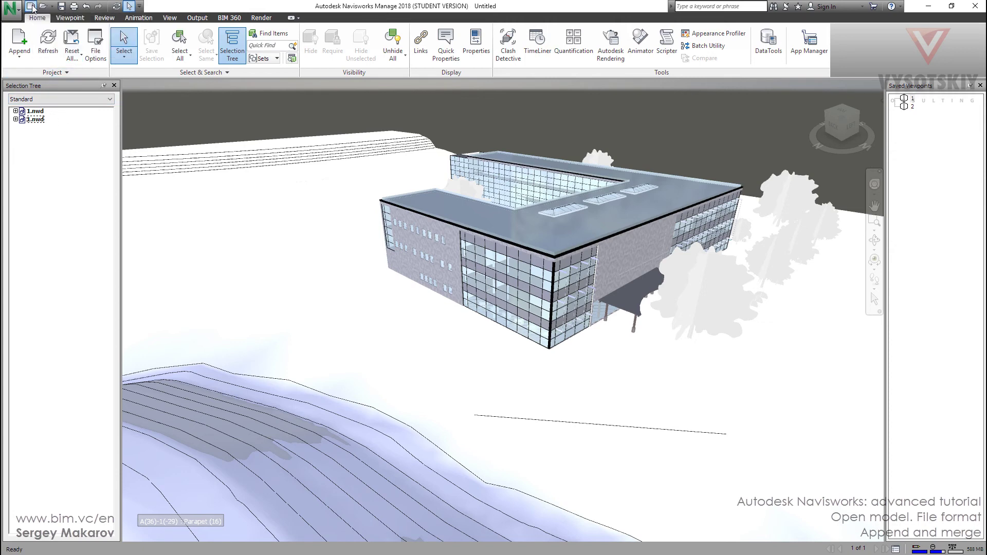
click(502, 321)
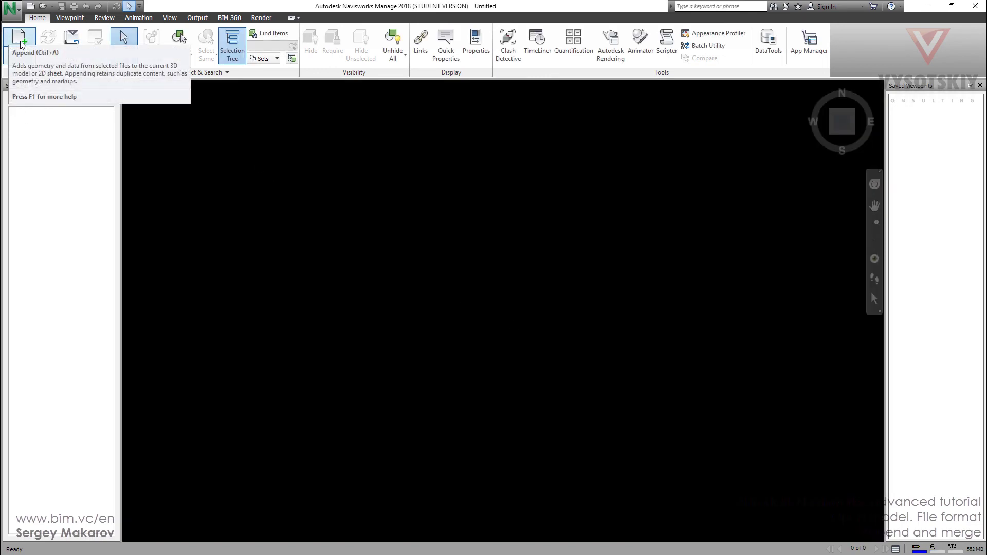
click(19, 41)
click(286, 150)
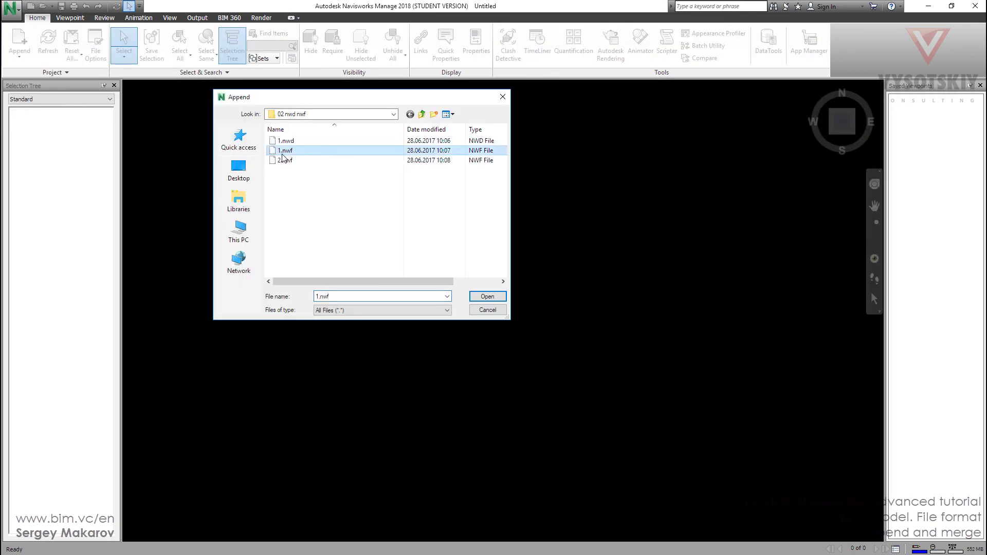
click(488, 297)
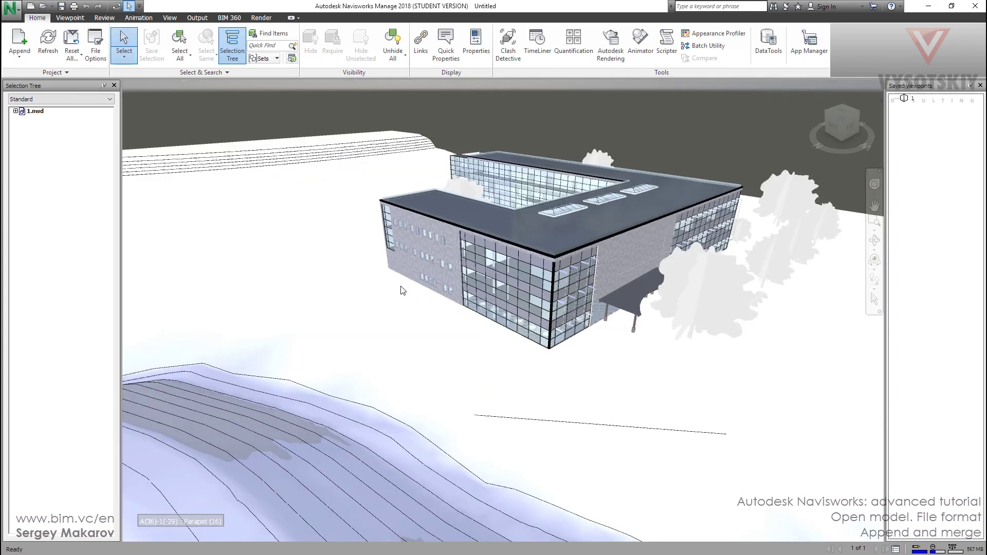
Merge 2.nwf into the current model instead of appending it
click(24, 55)
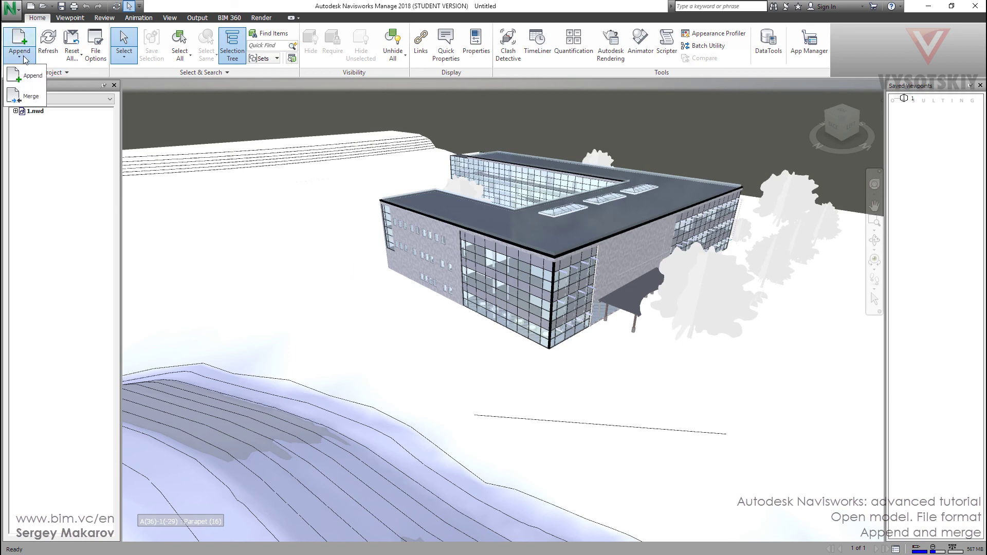
click(30, 98)
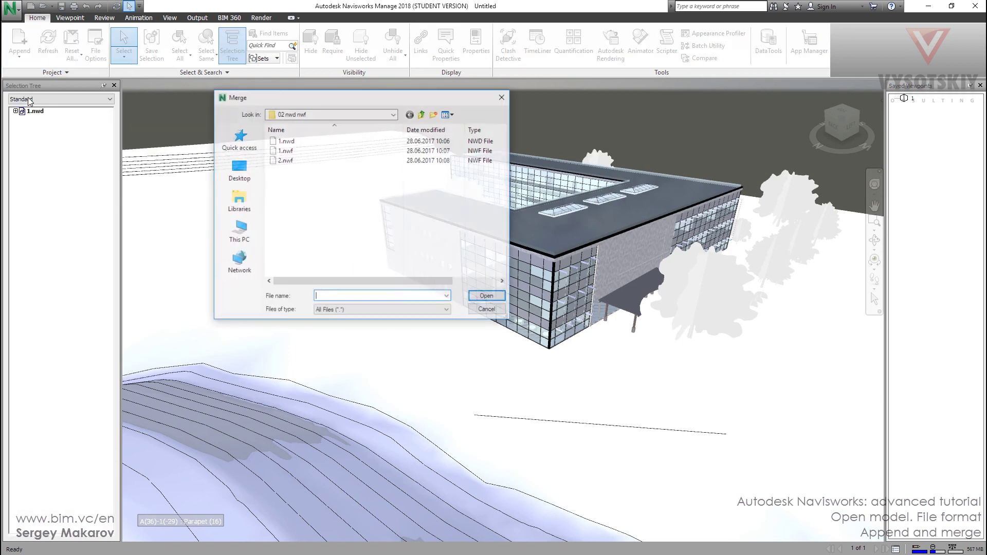
click(283, 161)
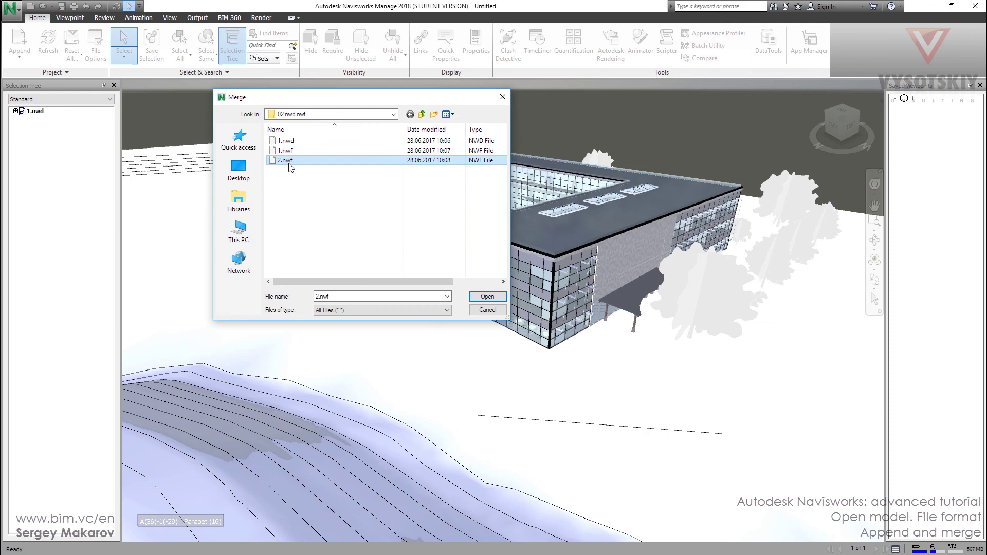
click(487, 297)
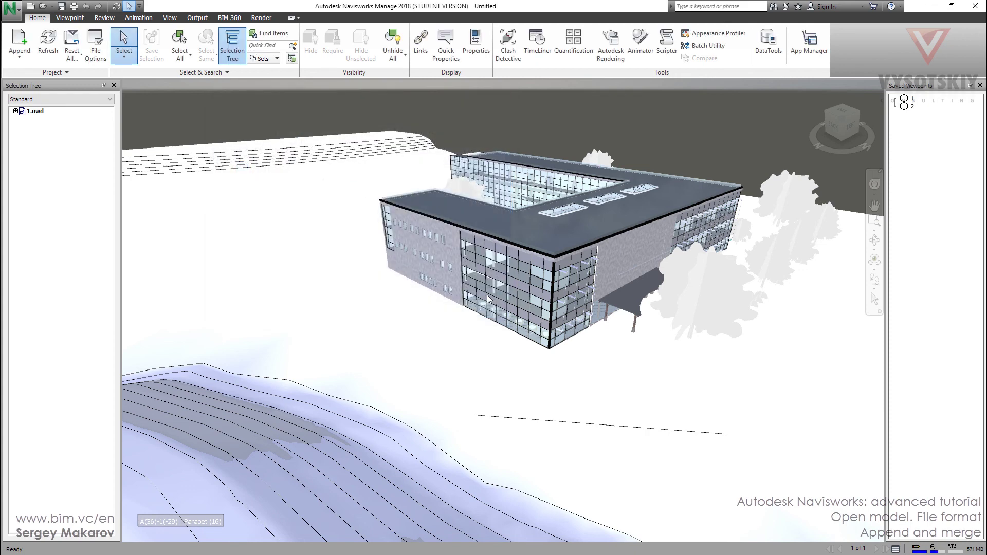
Check the single merged model entry and view saved viewpoints 1 and 2
click(30, 112)
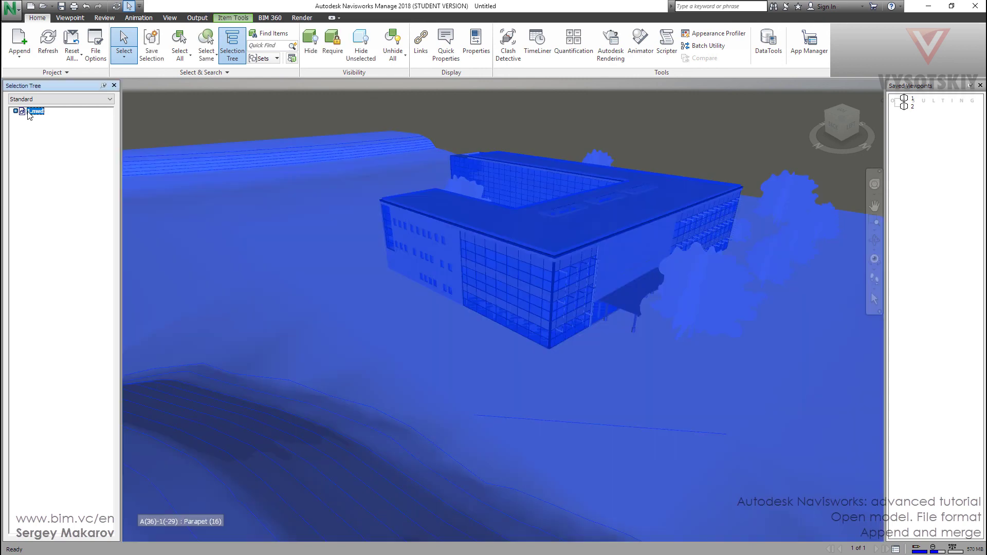
click(905, 101)
click(762, 132)
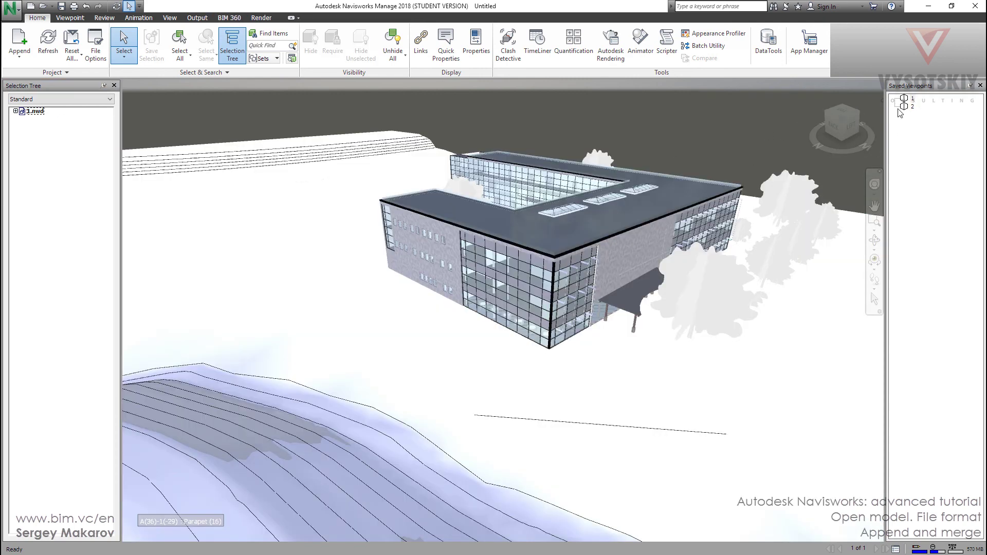
click(905, 101)
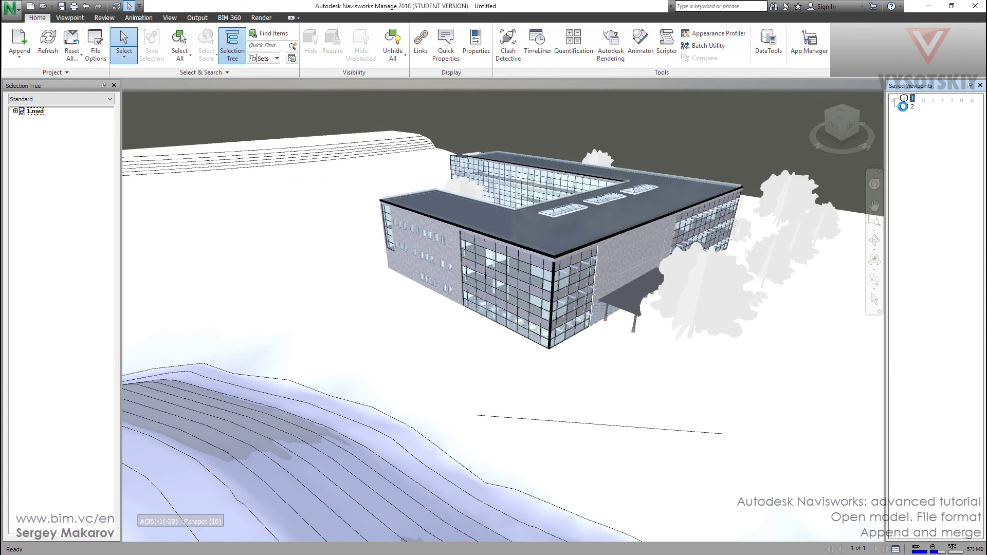
click(905, 107)
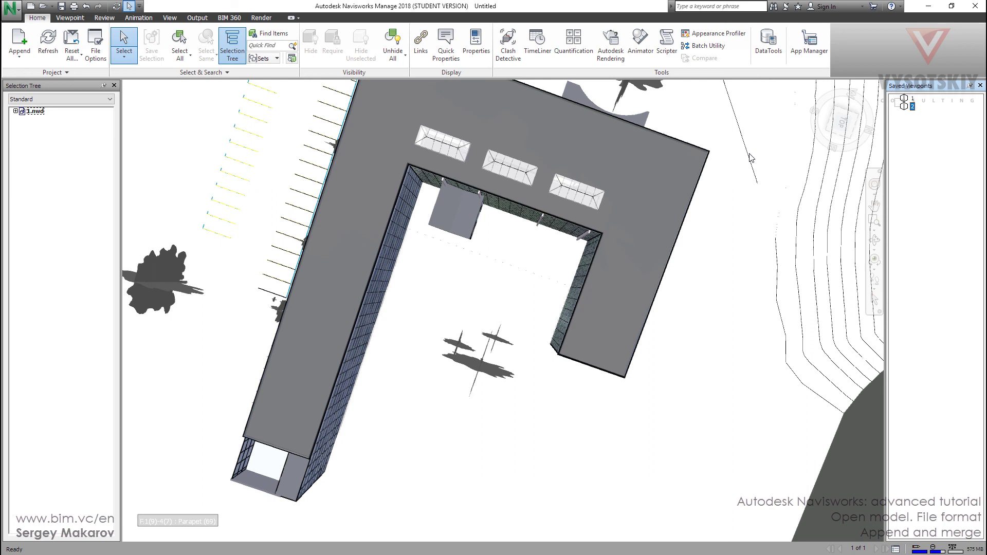
click(20, 57)
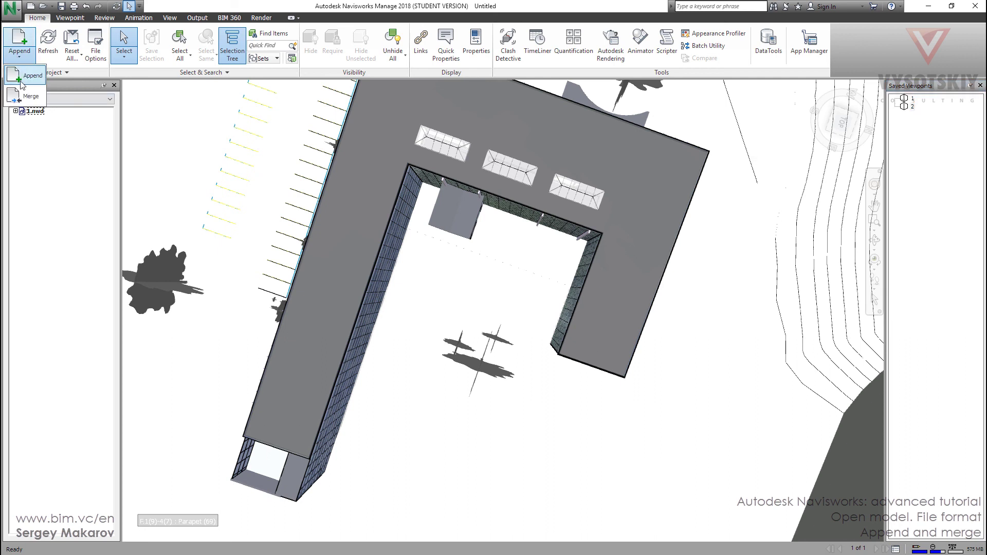